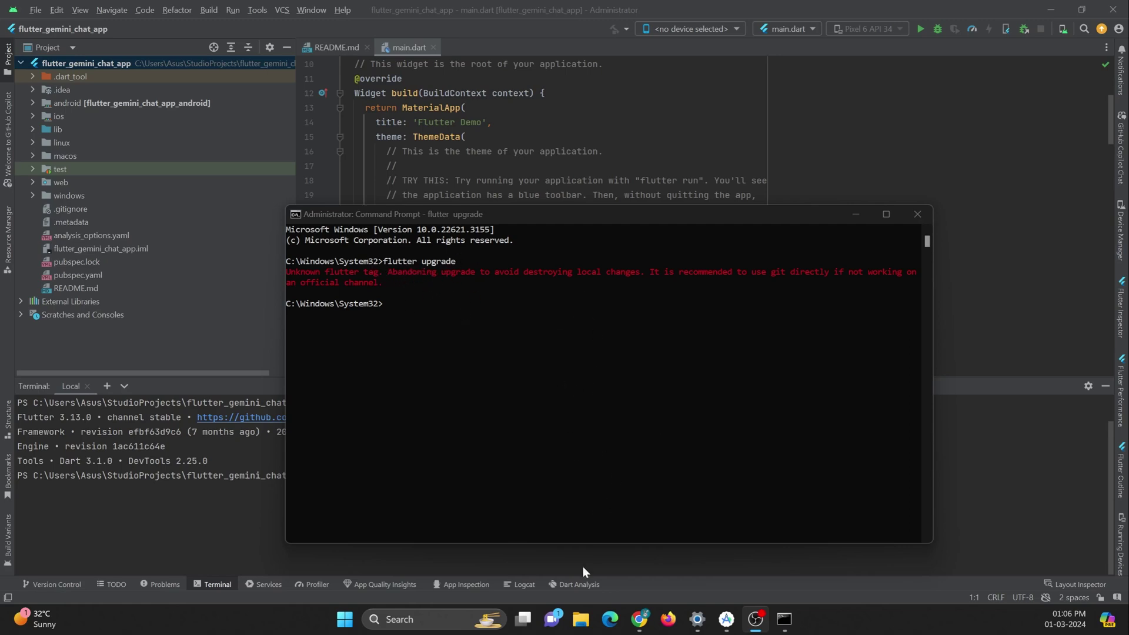
- Locate the Flutter SDK folder at C:\flutter in File Explorer and return to Command Prompt
left_click(580, 619)
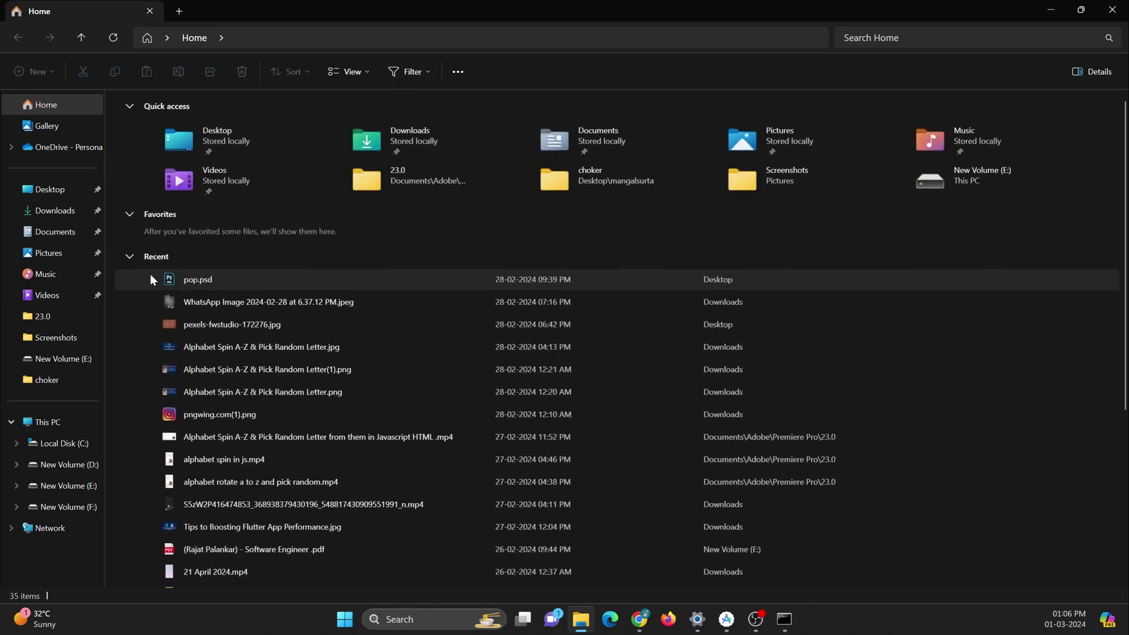
left_click(62, 443)
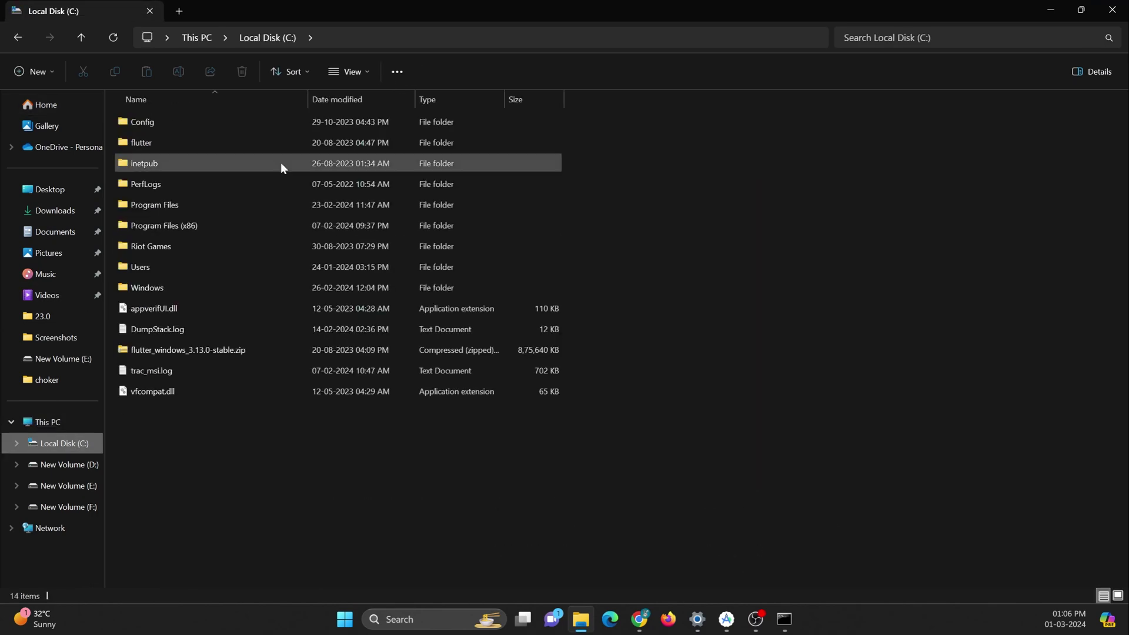
double_click(142, 142)
left_click(408, 40)
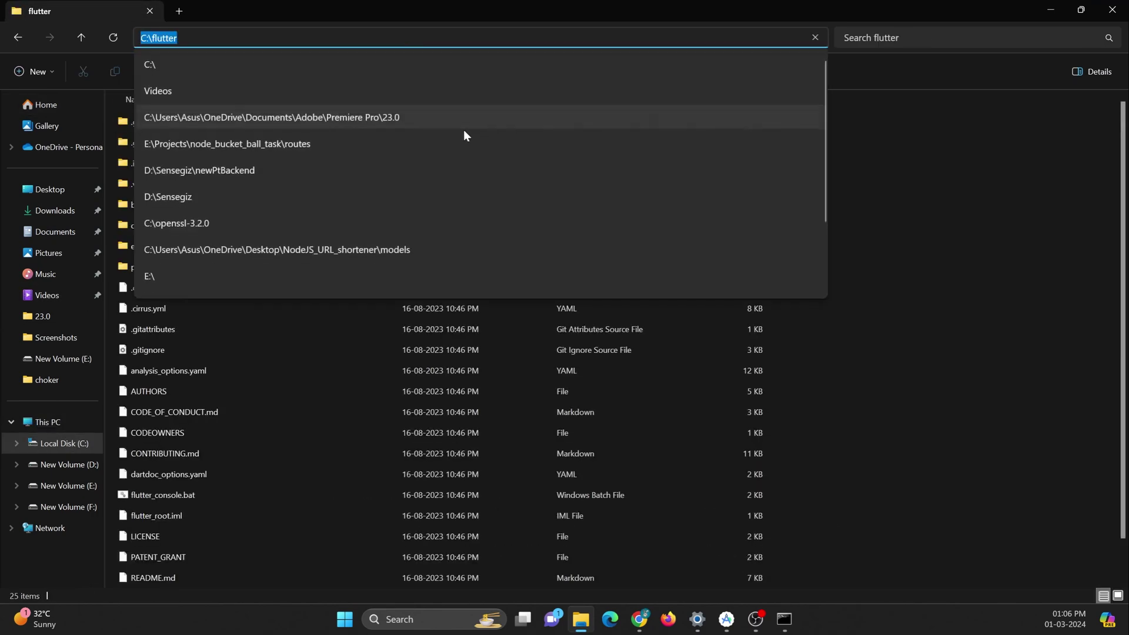
left_click(786, 623)
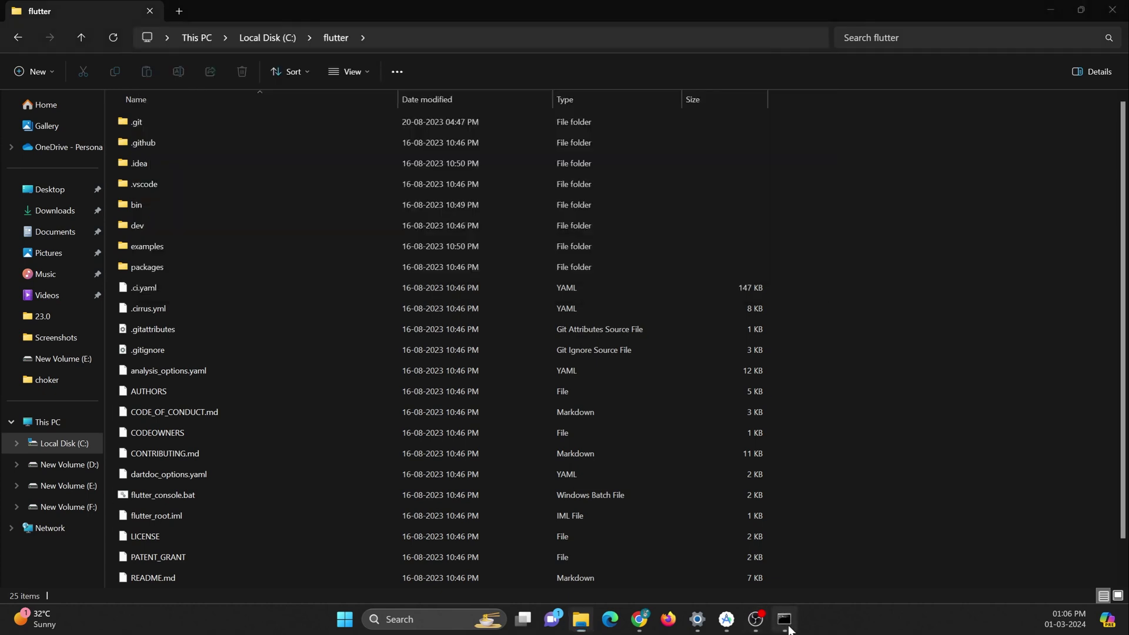
- Change the working directory to C:\flutter with cd
mouse_move(594, 218)
left_mouse_down()
mouse_move(559, 208)
mouse_move(541, 174)
left_mouse_up()
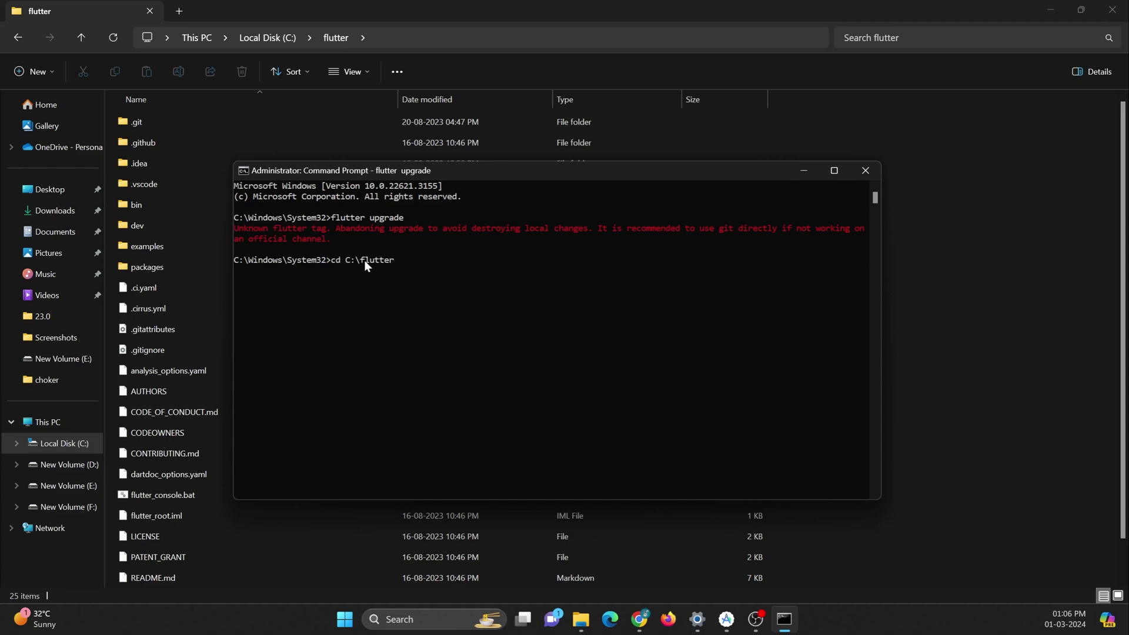
key("Return")
left_click_drag(616, 175, 729, 194)
- Recall and rerun 'flutter upgrade' from C:\flutter, bringing Flutter to 3.19.2 with no doctor issues
left_click(555, 317)
key("Up")
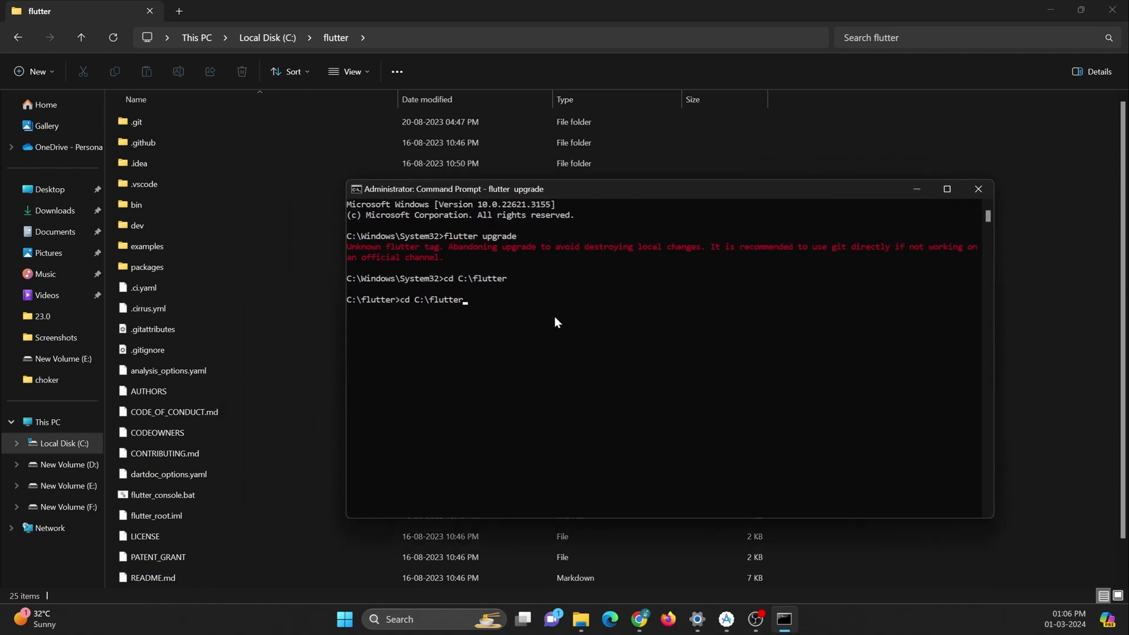
key("Up")
key("Return")
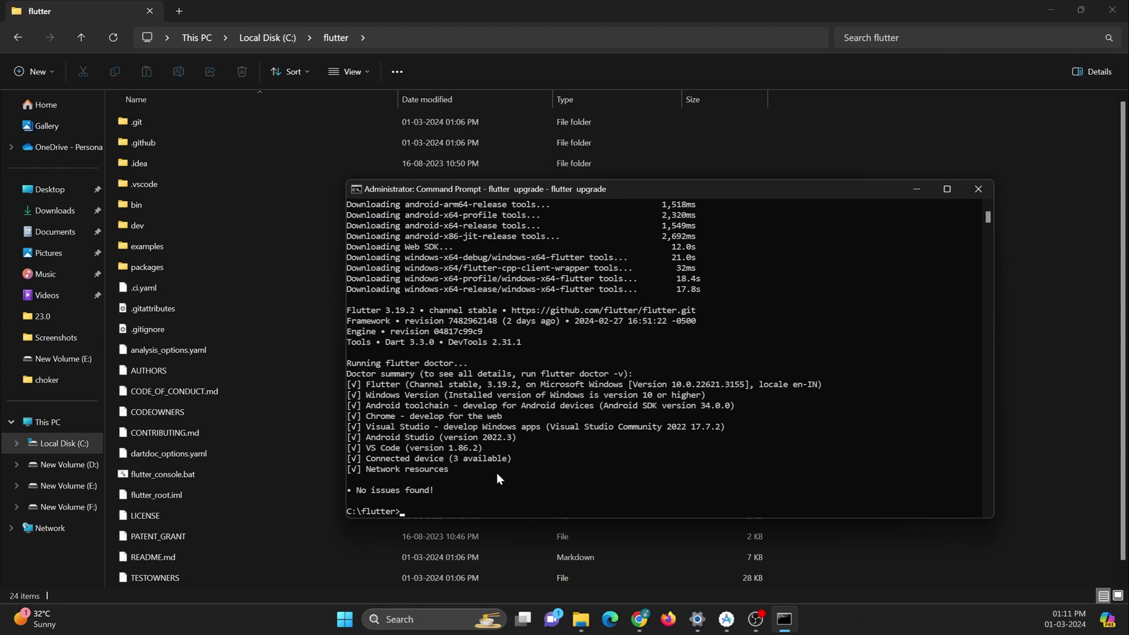
type("flutter -")
type("-version")
- Run 'flutter --version' to confirm Flutter 3.19.2 stable with Dart 3.3.0
key("Return")
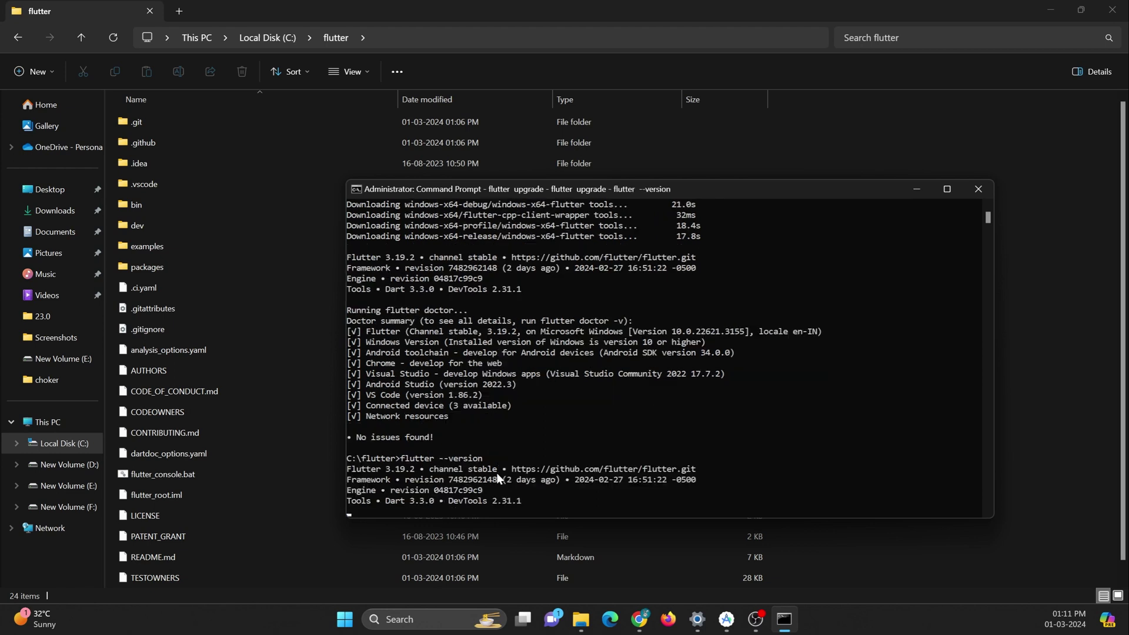